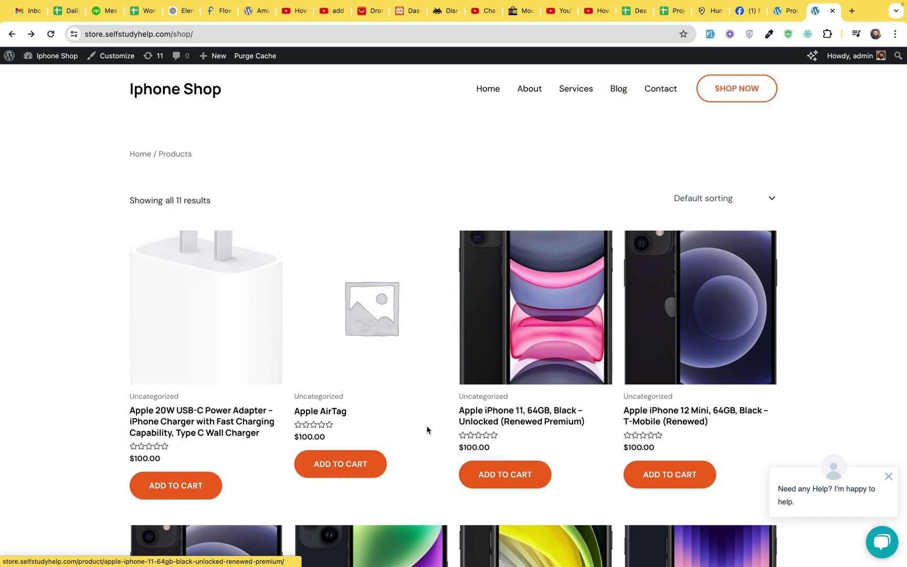
Add the Apple 20W Power Adapter, iPhone 12 Mini and Apple AirTag to the cart
scroll(385, 391, down, 8)
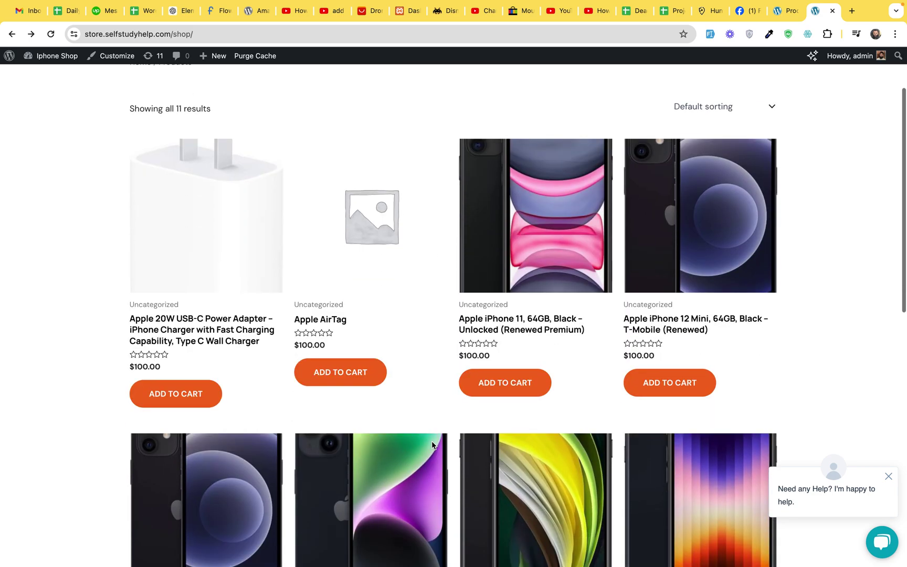
scroll(432, 445, down, 3)
scroll(432, 445, up, 6)
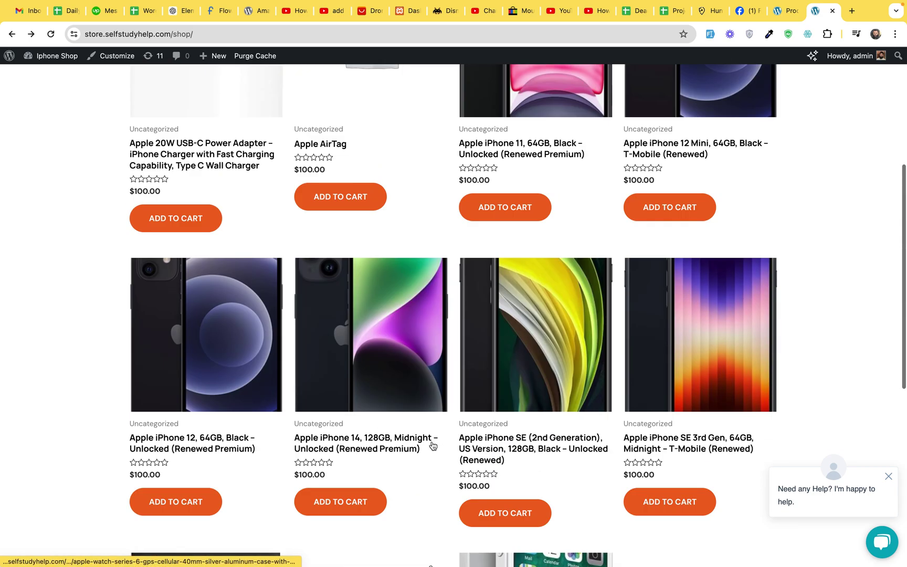
click(189, 247)
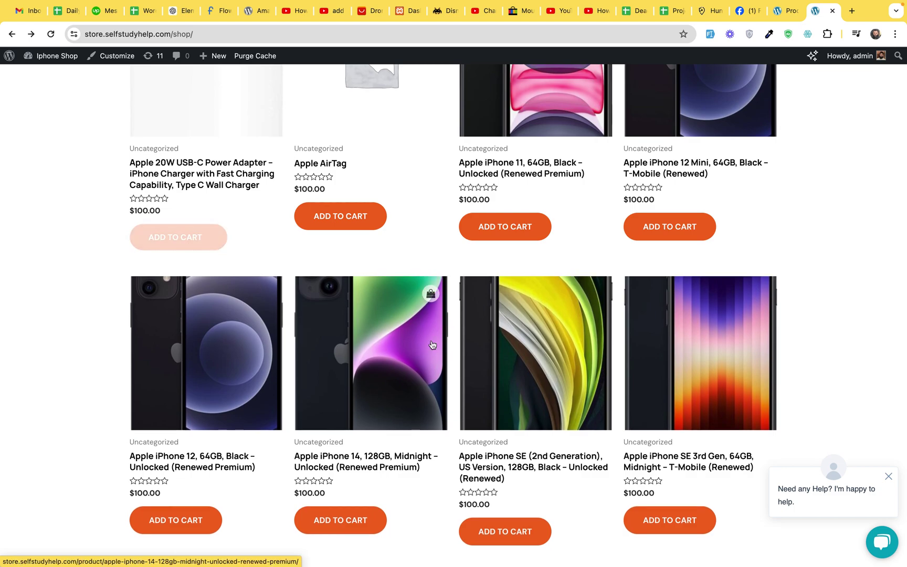
scroll(431, 344, up, 5)
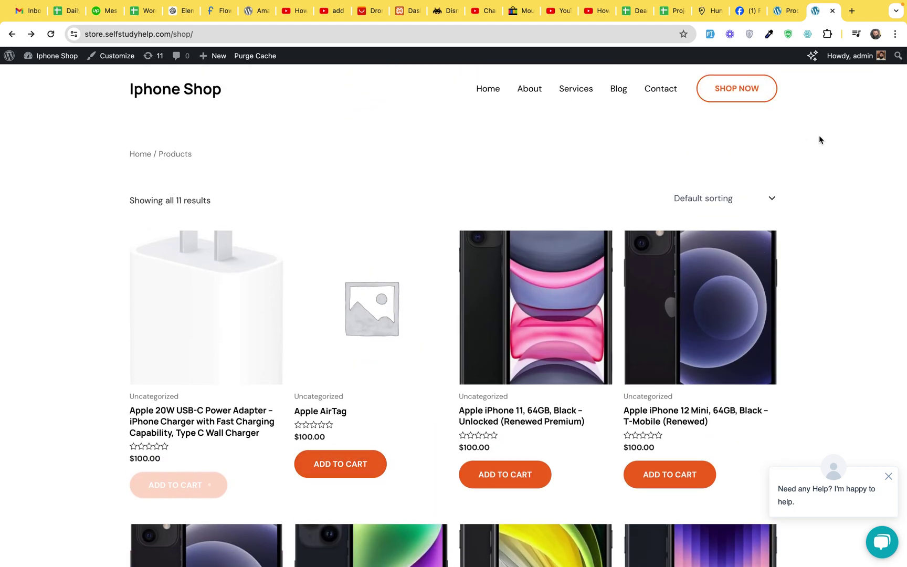
click(673, 478)
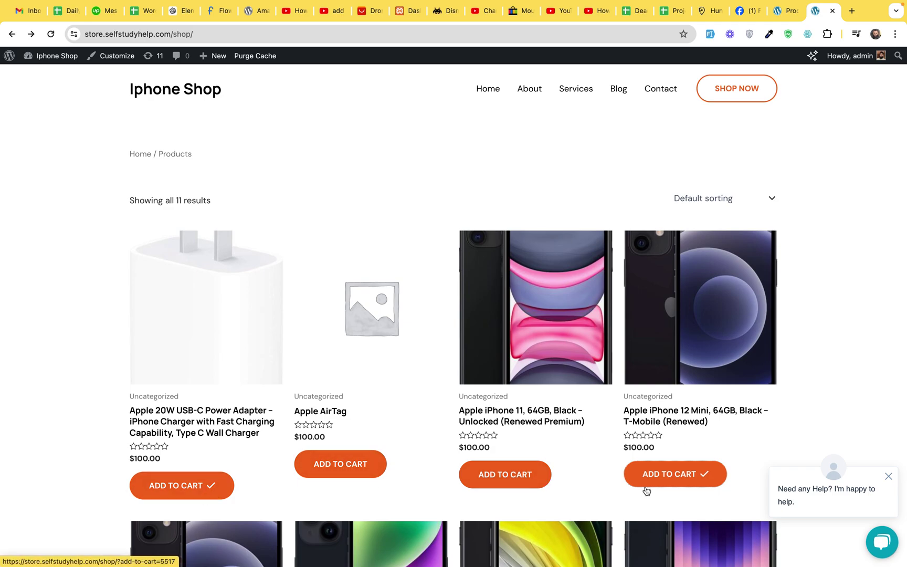
click(349, 471)
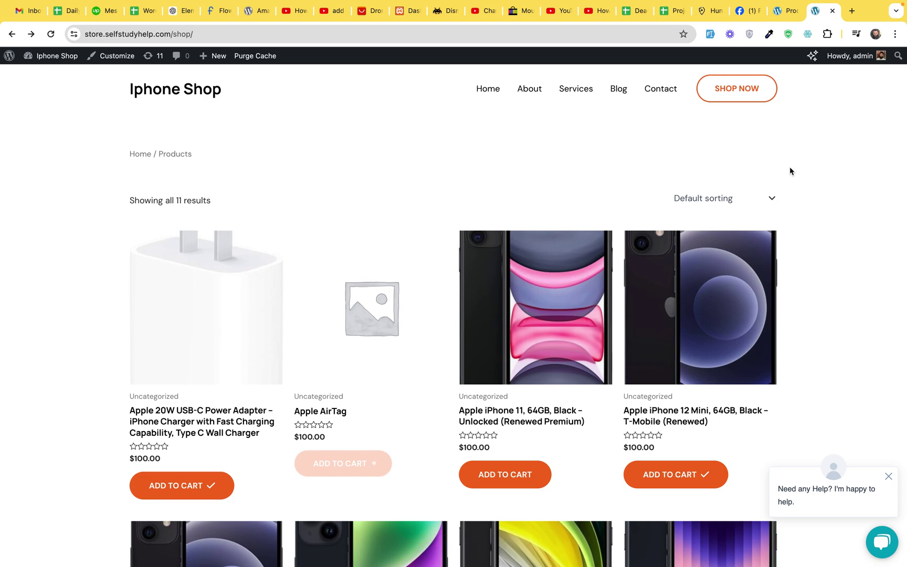
From the admin, go to Plugins > Add New Plugin and search for 'menu cart'
click(778, 11)
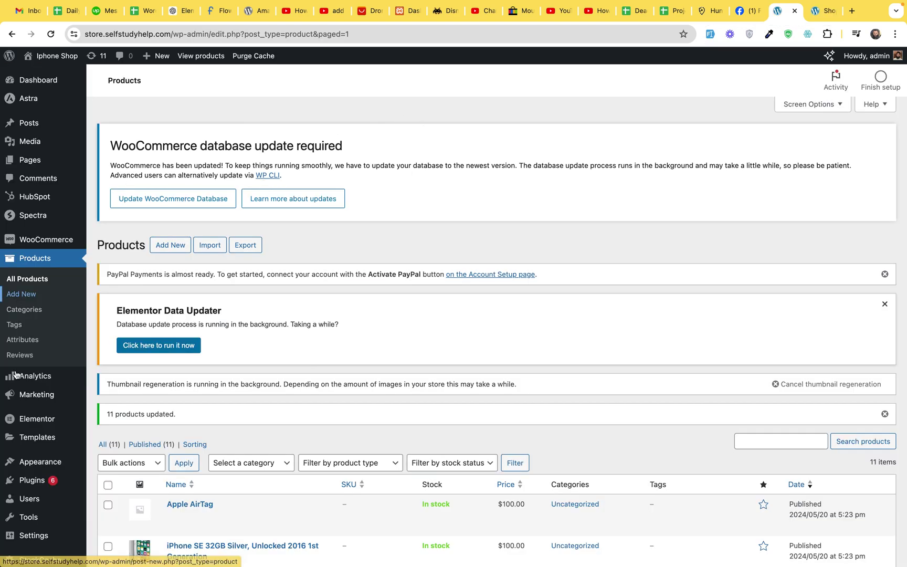
mouse_move(32, 480)
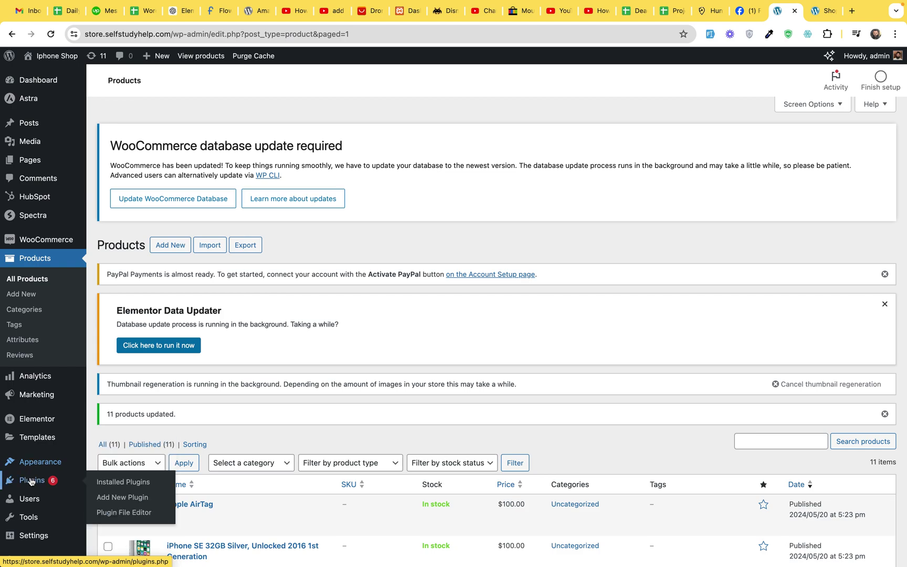
click(123, 499)
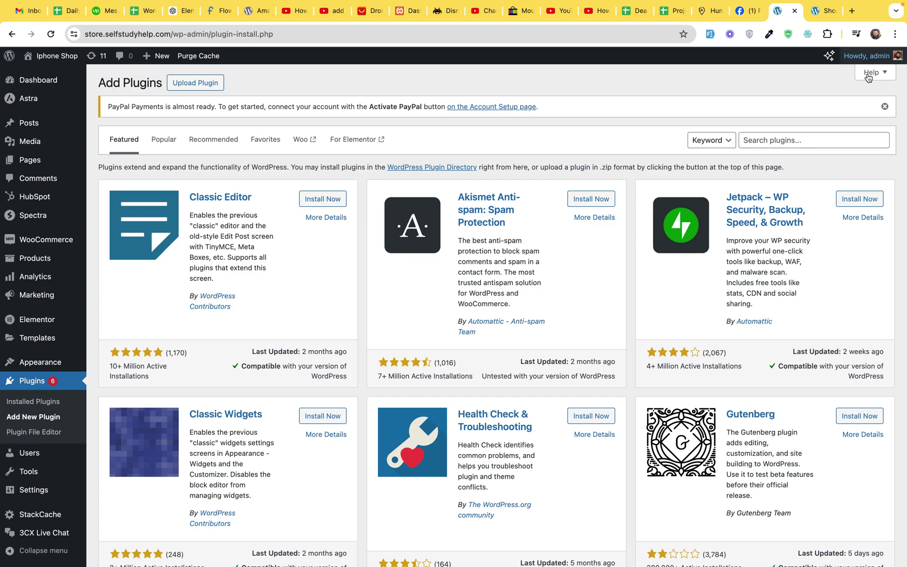
click(779, 138)
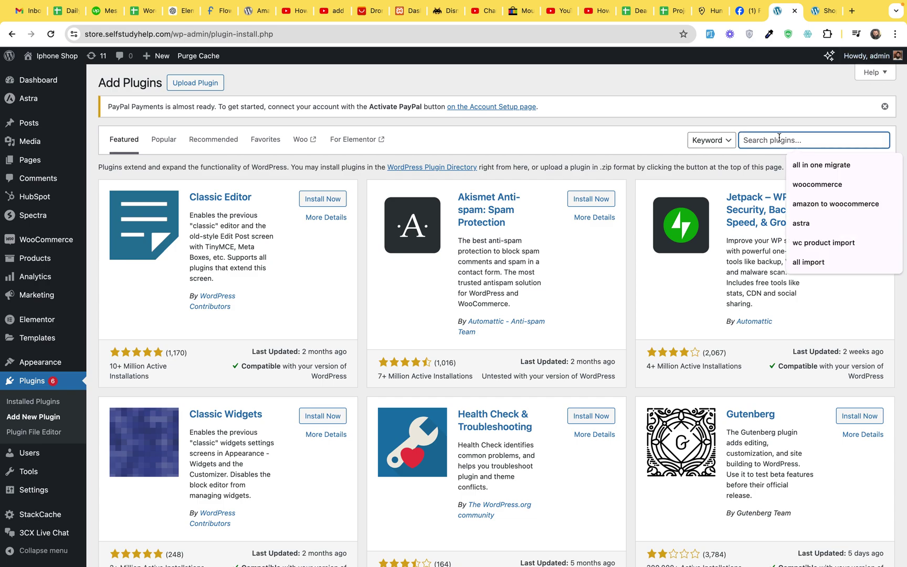
text(menu cart)
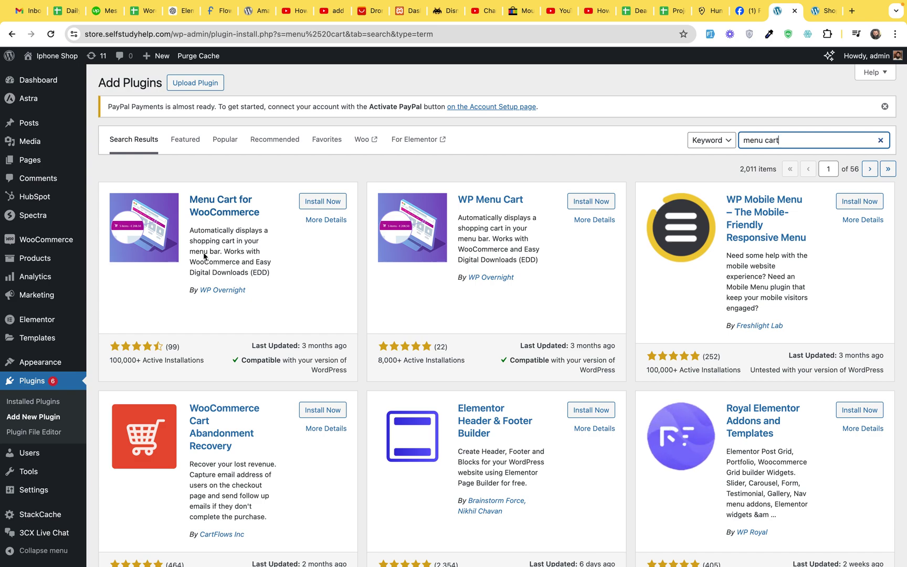
Install Menu Cart for WooCommerce, activate it, and refresh the Plugins page
click(317, 204)
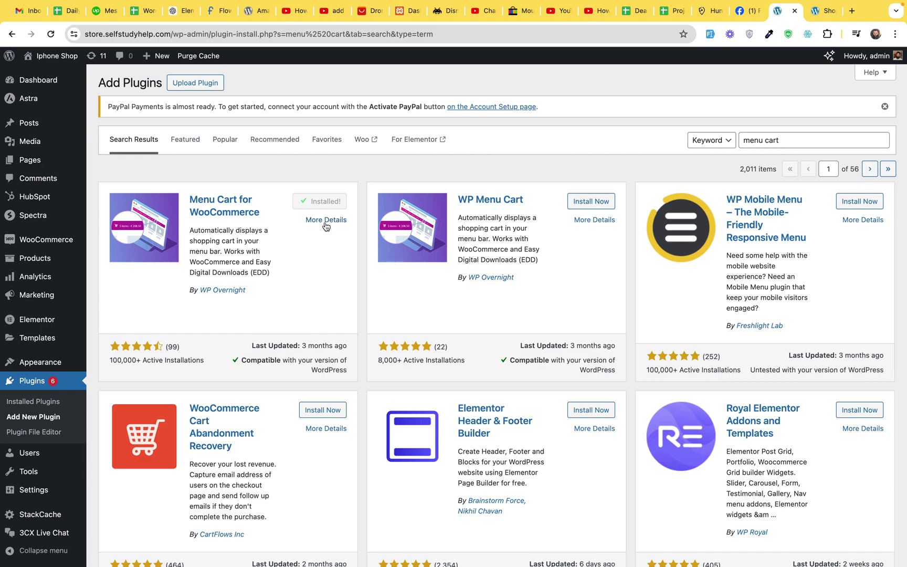
click(327, 205)
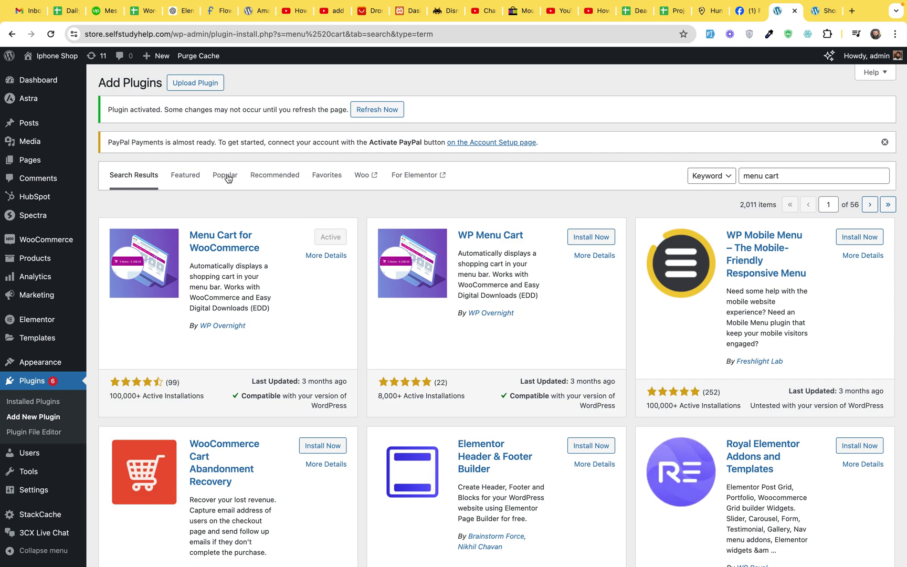
click(376, 112)
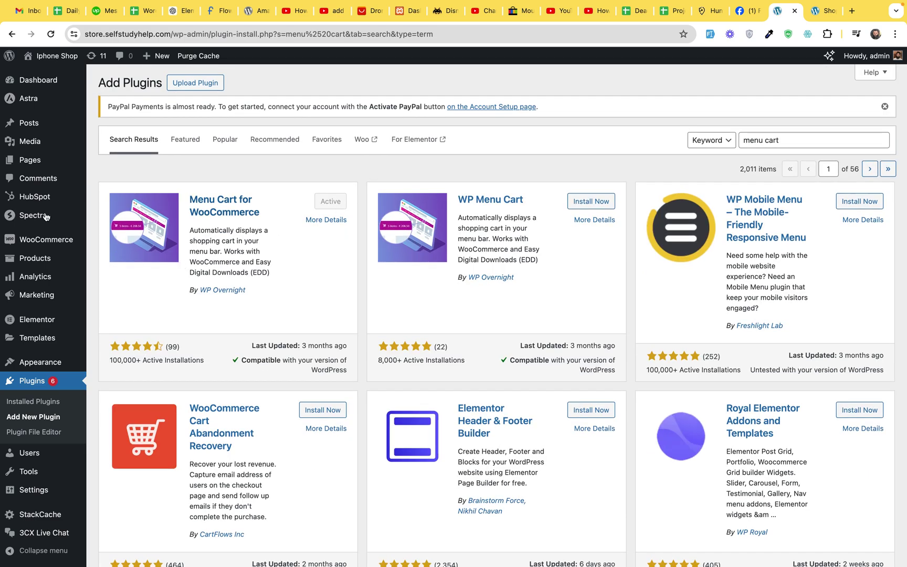
mouse_move(47, 261)
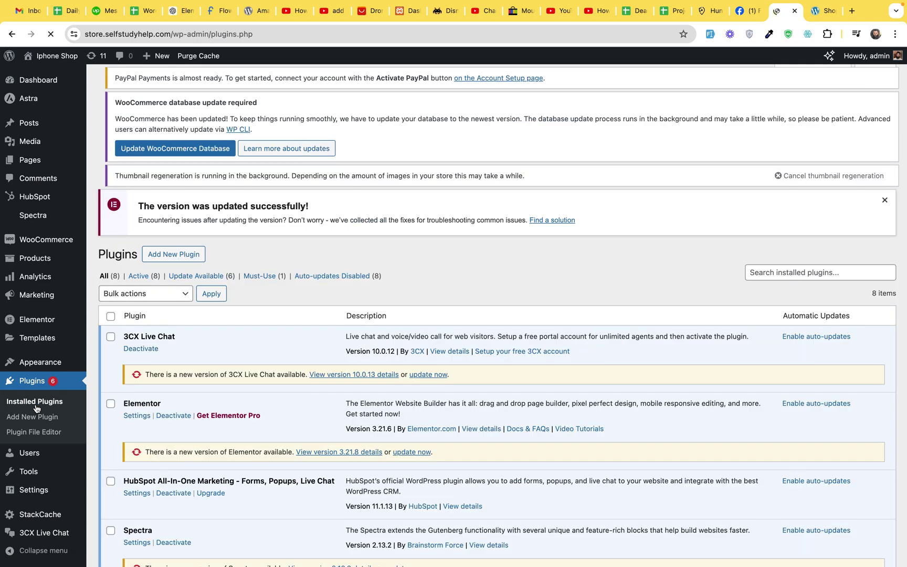
Scroll the installed plugins list down to WP Menu Cart and open its Settings link
scroll(242, 448, down, 7)
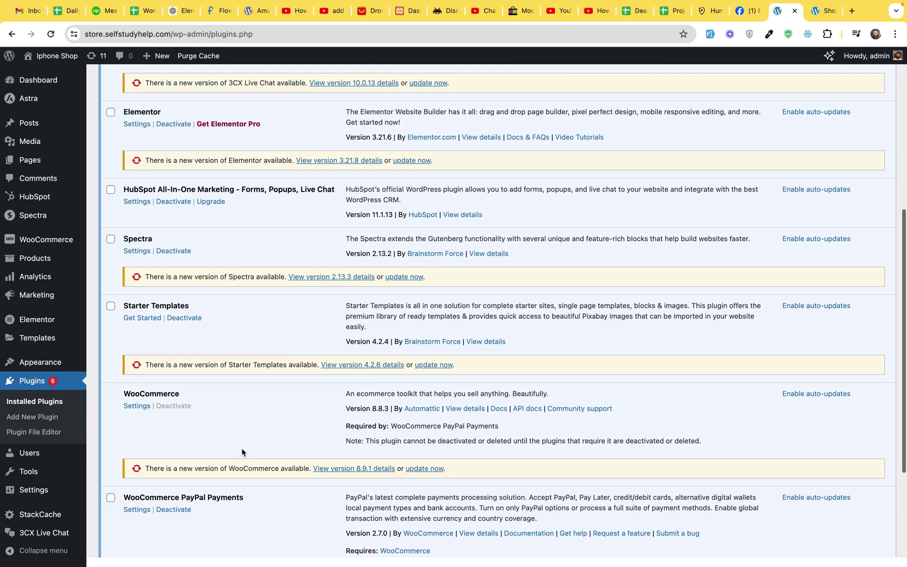
scroll(241, 448, down, 2)
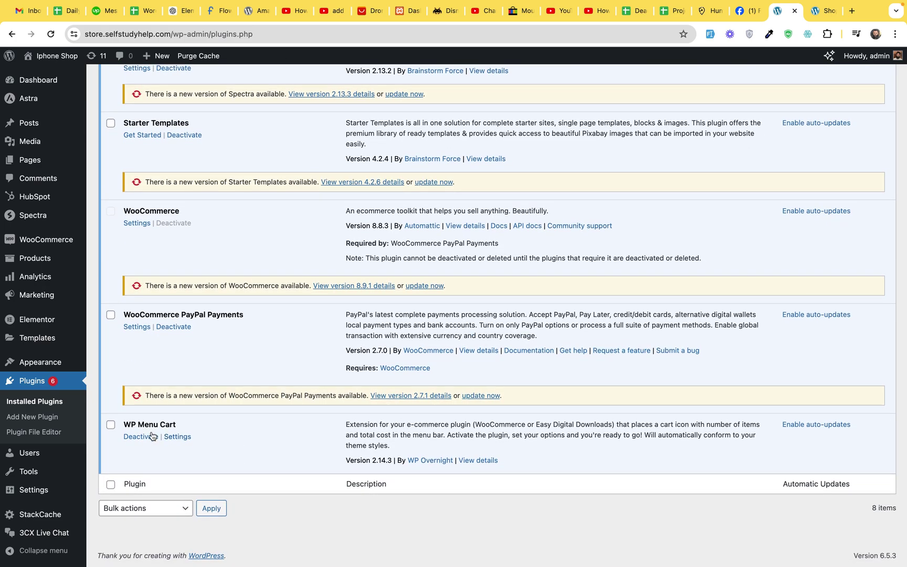
click(182, 438)
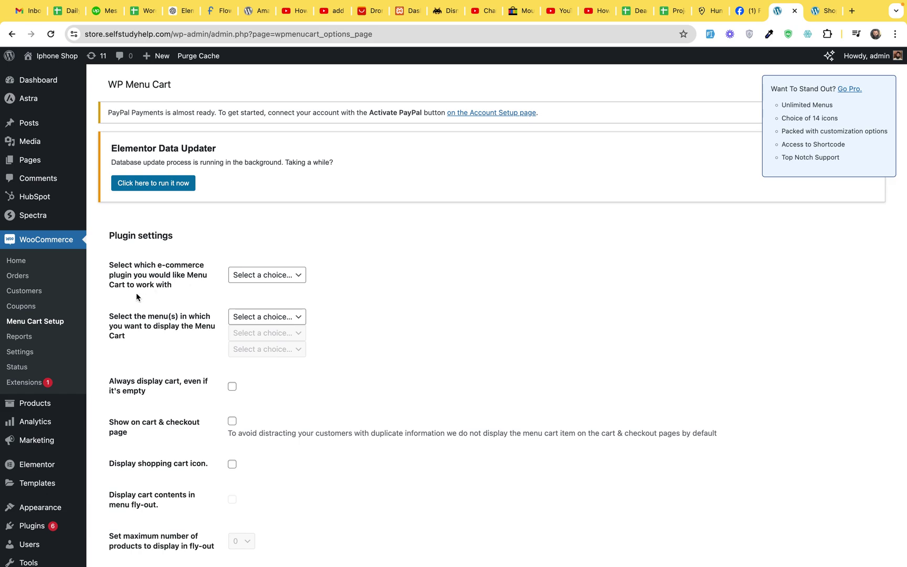
Select WooCommerce as Menu Cart's e-commerce plugin and glance at the storefront shop page
click(264, 275)
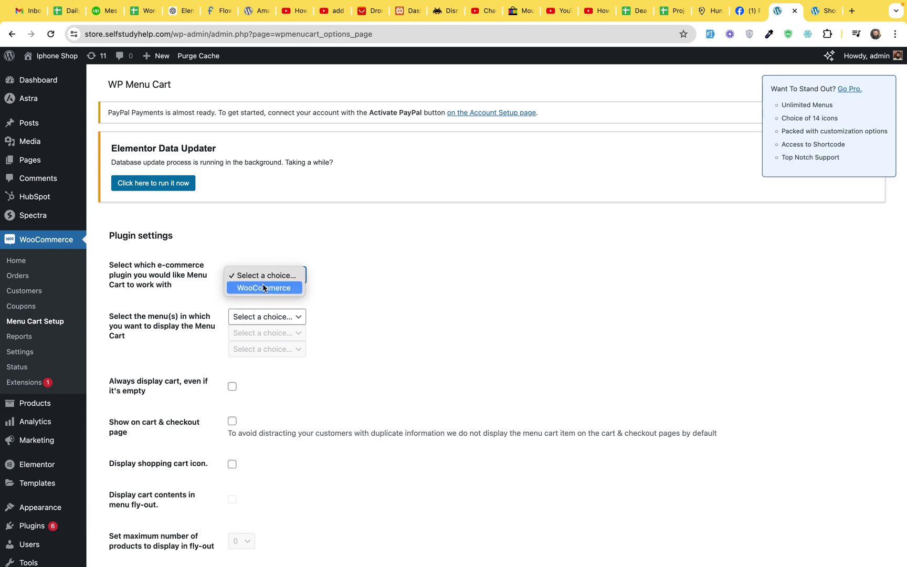
click(264, 287)
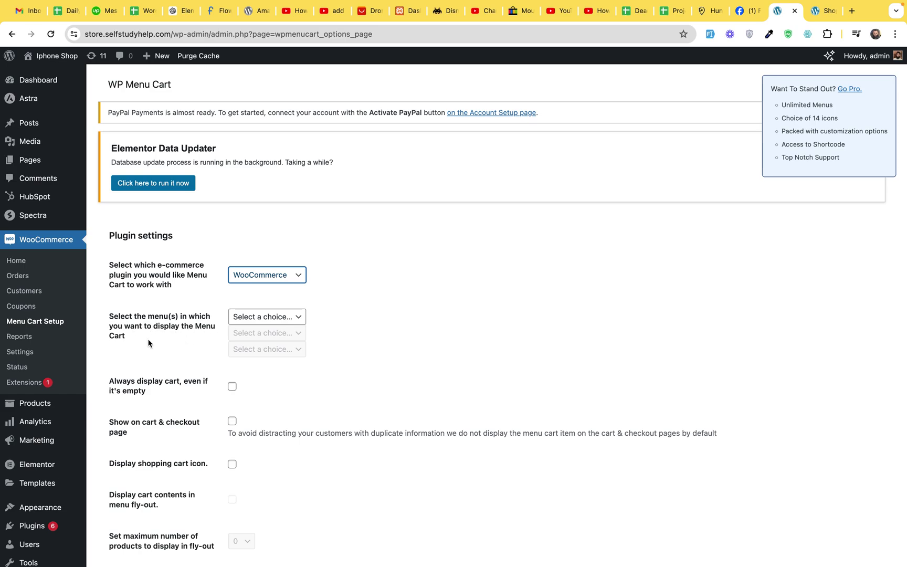
click(265, 316)
click(461, 260)
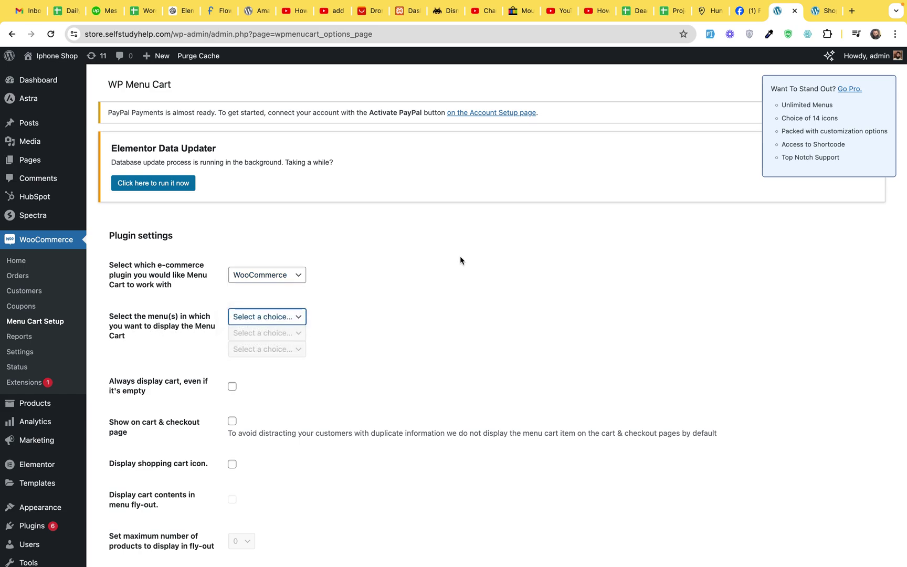
click(816, 11)
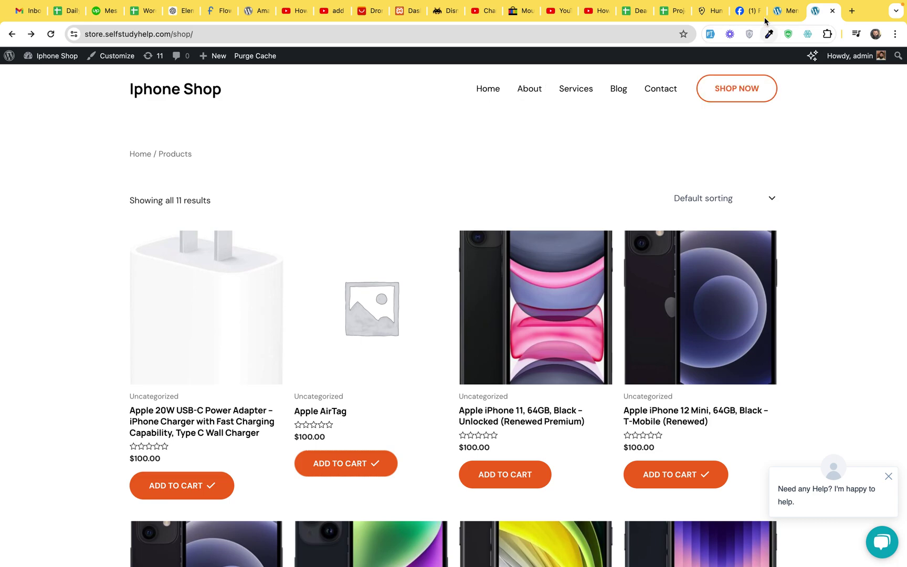
click(781, 13)
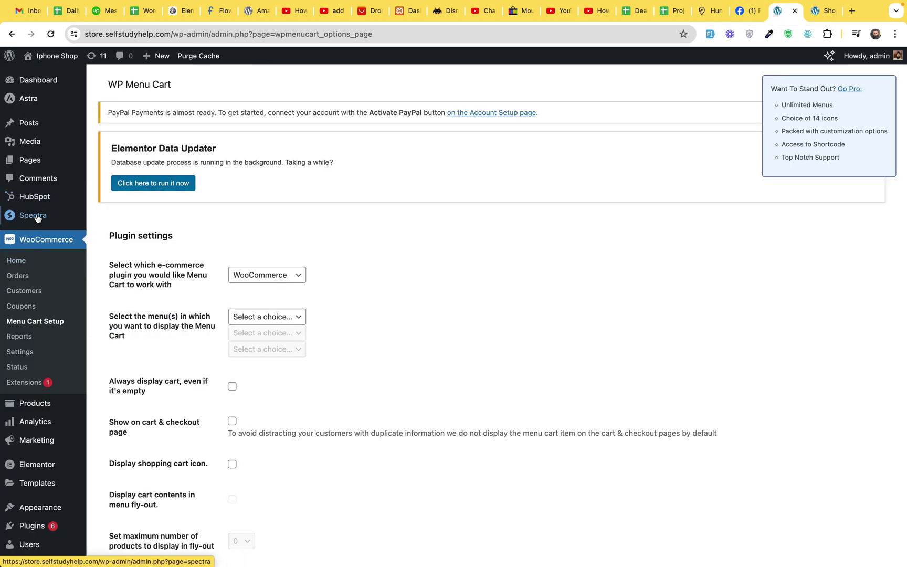
Open Appearance > Menus in a new browser tab and switch to it
mouse_move(33, 431)
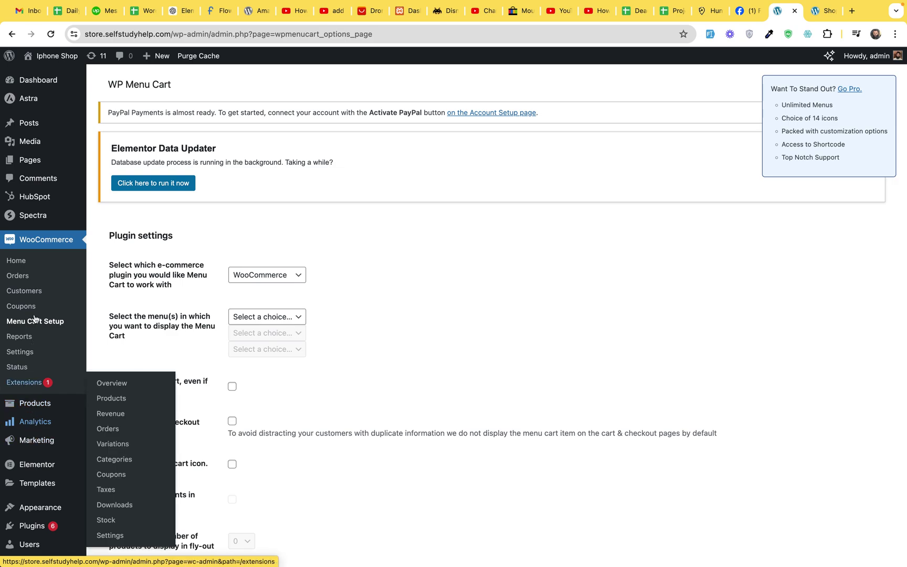
mouse_move(36, 468)
mouse_move(39, 508)
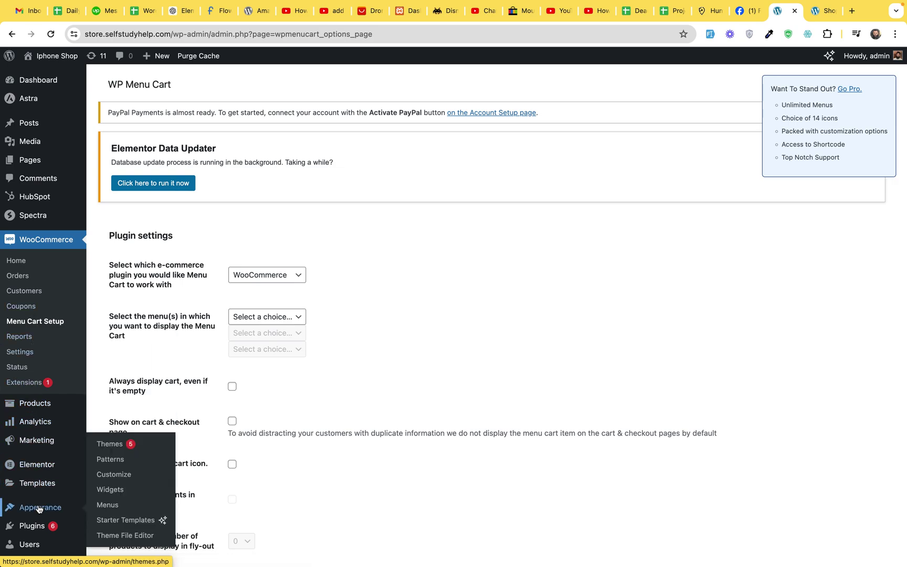
right_click(110, 507)
click(150, 453)
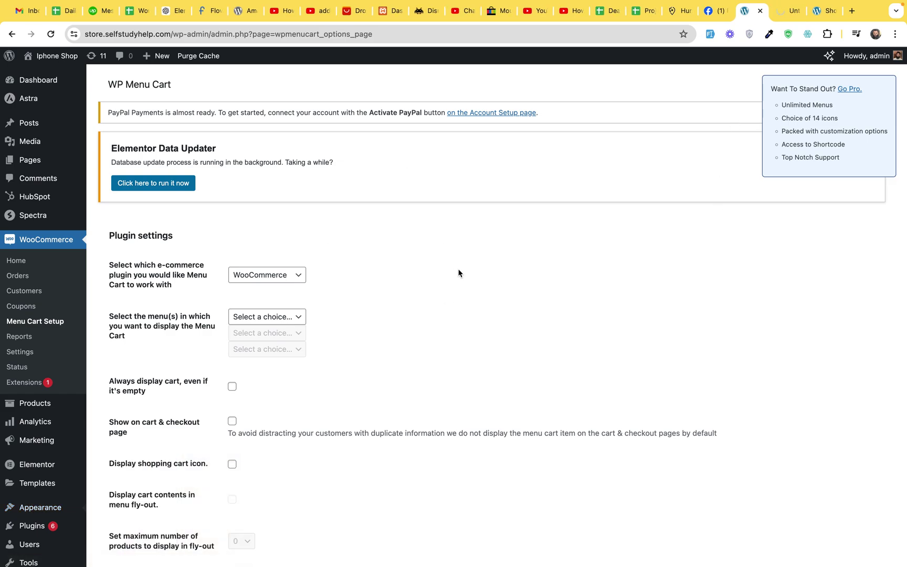
click(782, 10)
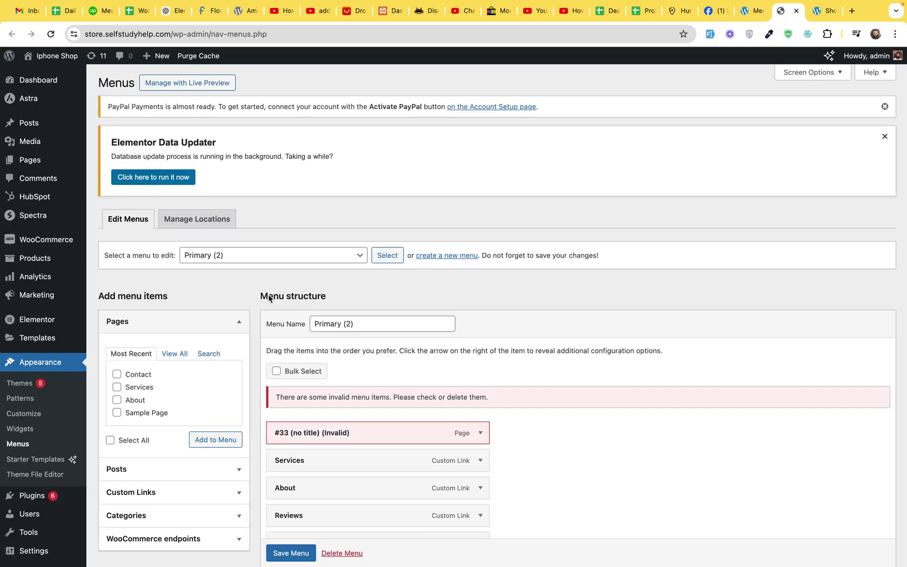
click(214, 224)
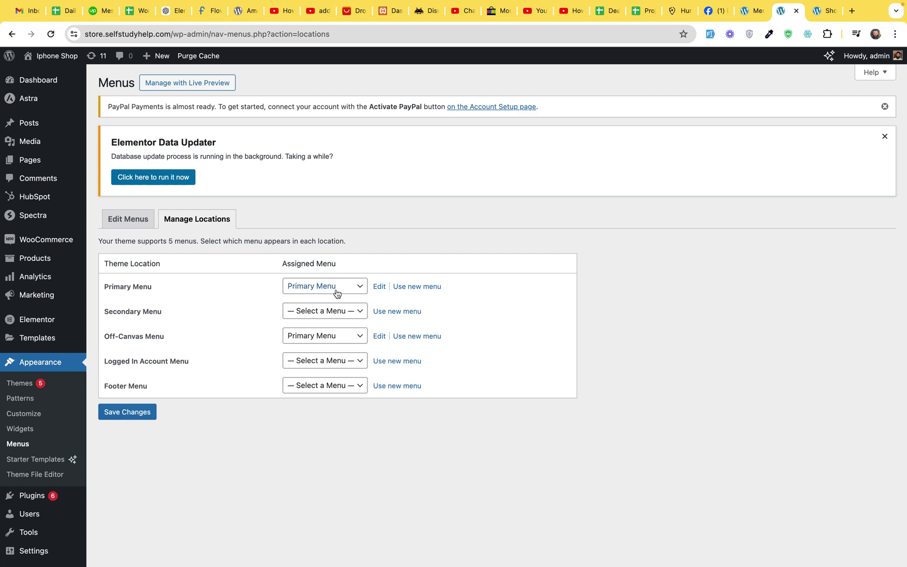
click(120, 222)
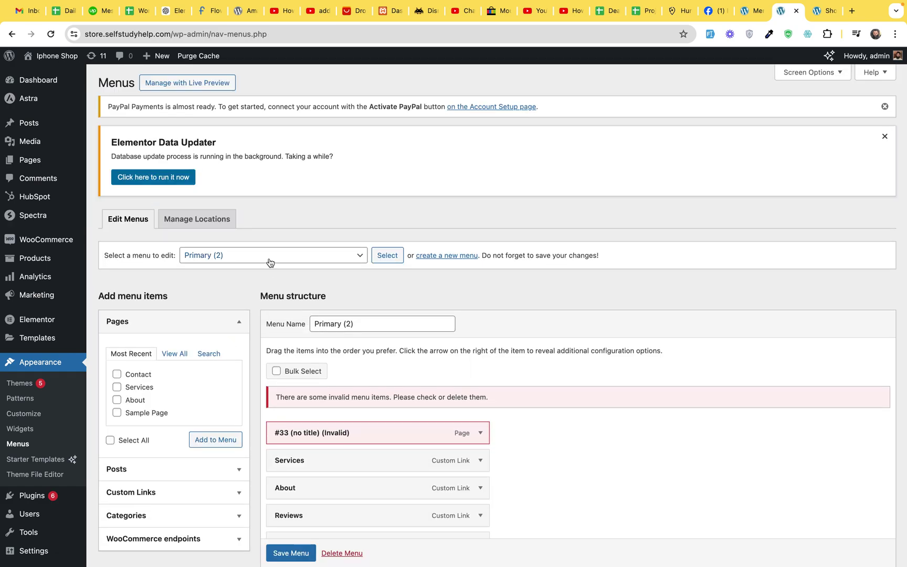
click(270, 257)
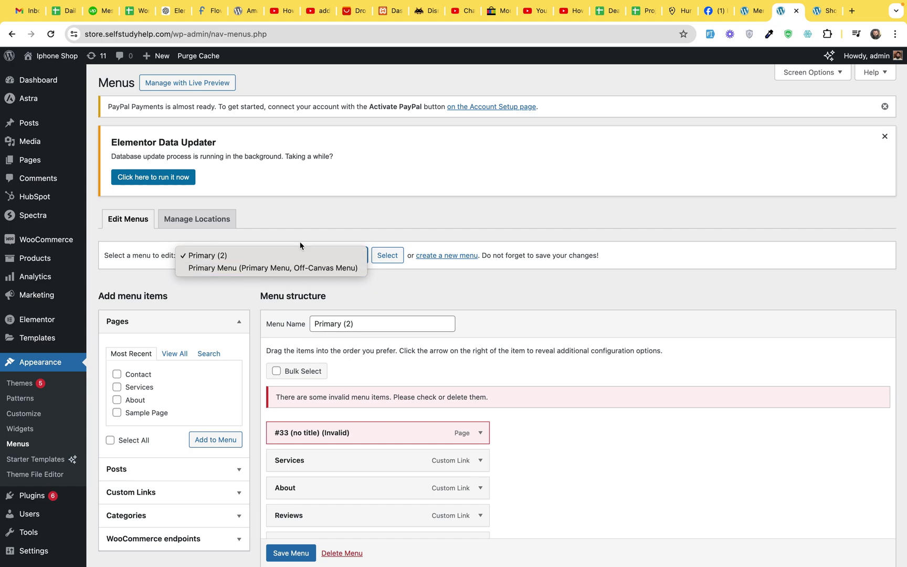
click(361, 216)
Target Primary Menu, always display the cart, and show it on cart and checkout pages
click(751, 10)
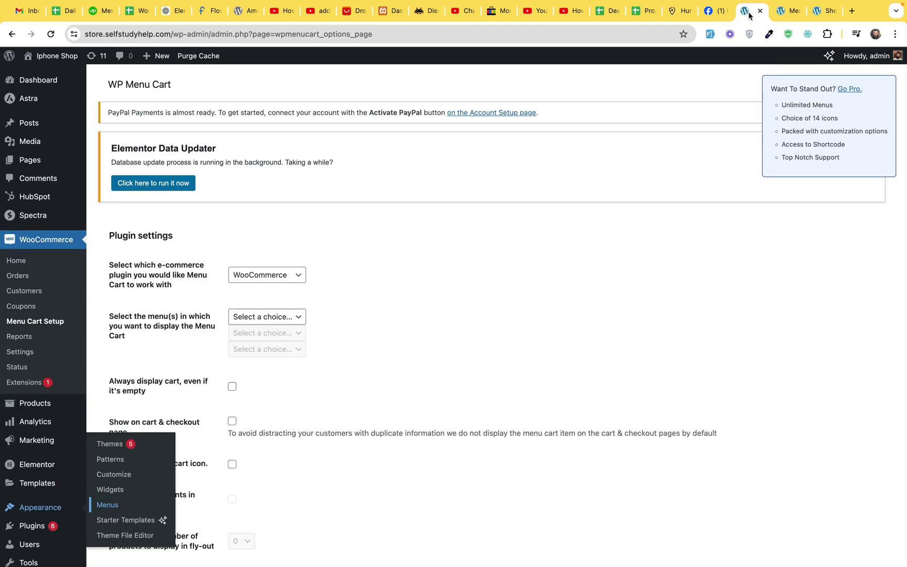
click(255, 318)
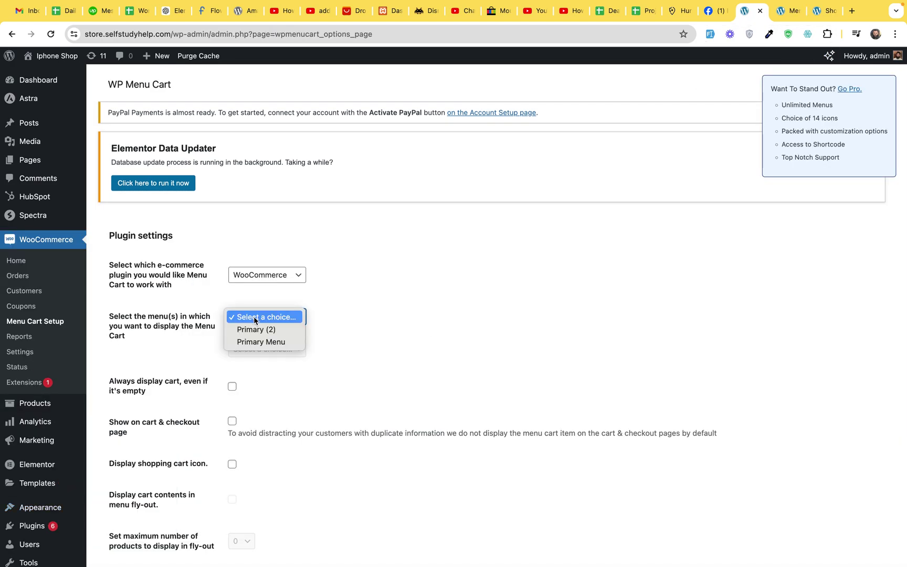
click(249, 342)
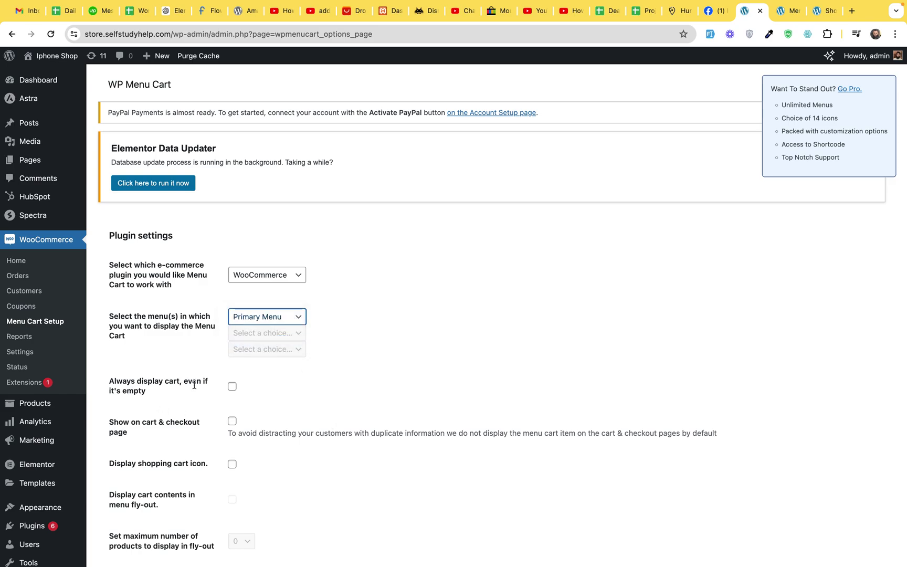
click(228, 388)
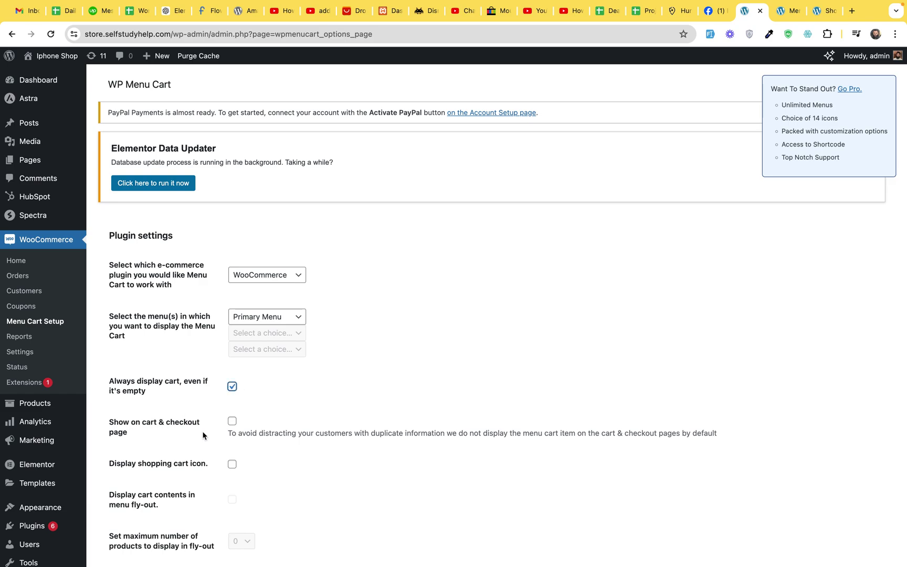
click(232, 421)
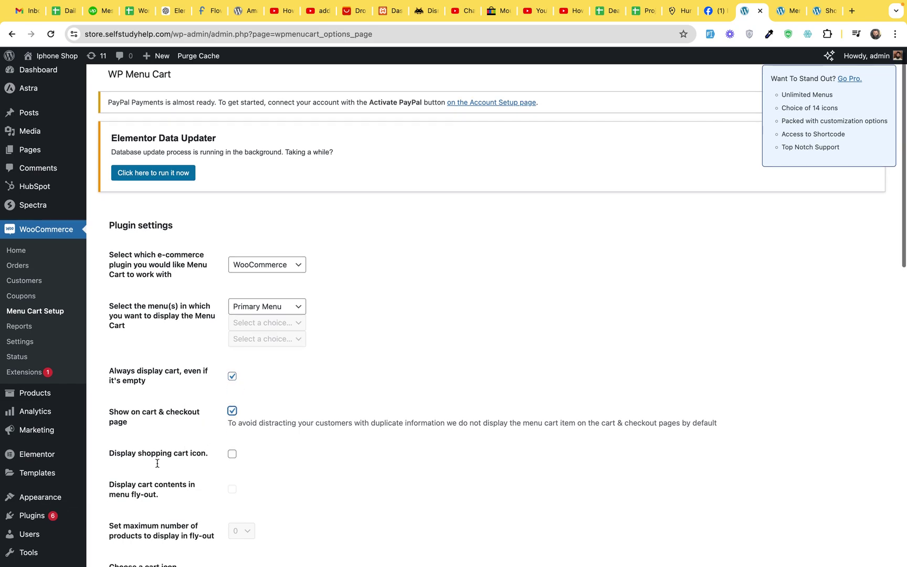
Enable the shopping cart icon and choose the first icon style
scroll(158, 431, down, 3)
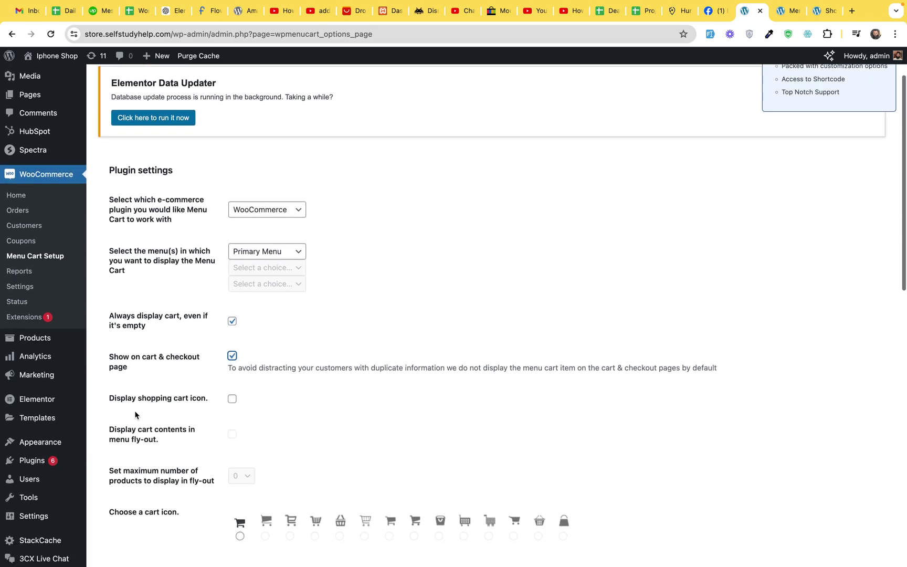
click(232, 398)
scroll(158, 467, down, 2)
scroll(156, 468, down, 3)
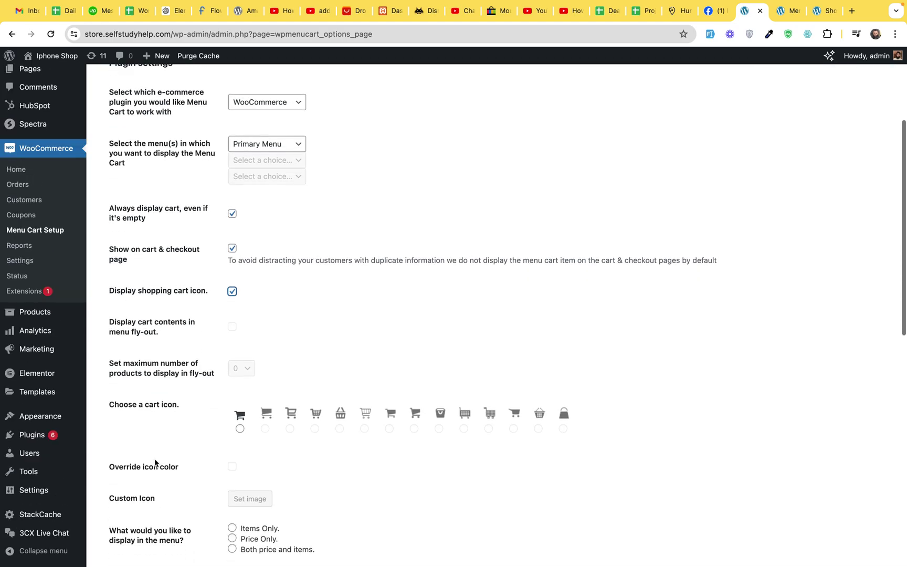
click(240, 429)
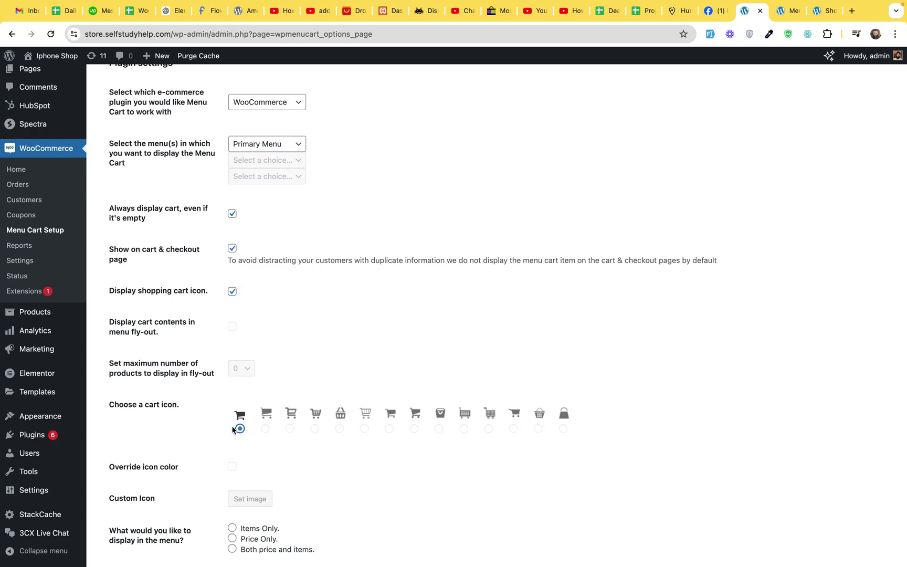
scroll(255, 434, down, 1)
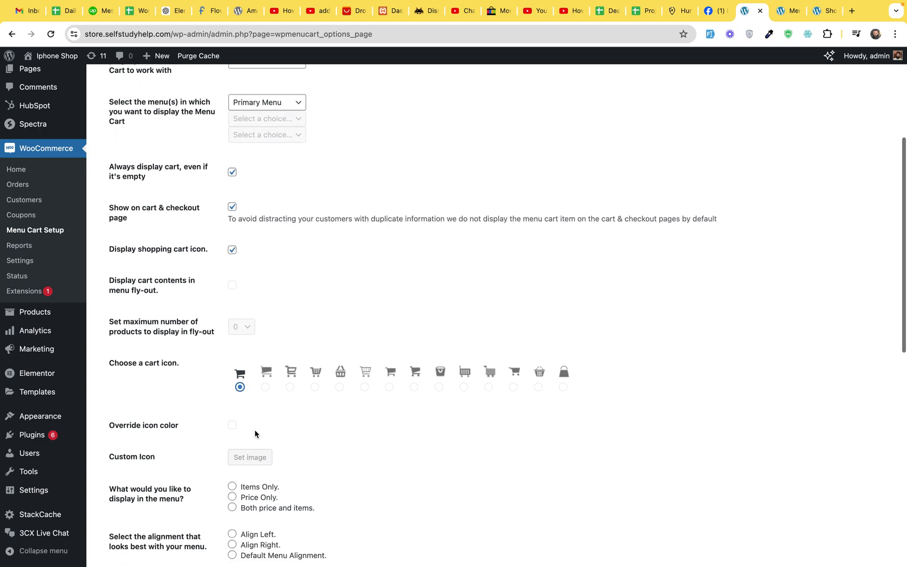
scroll(256, 433, down, 1)
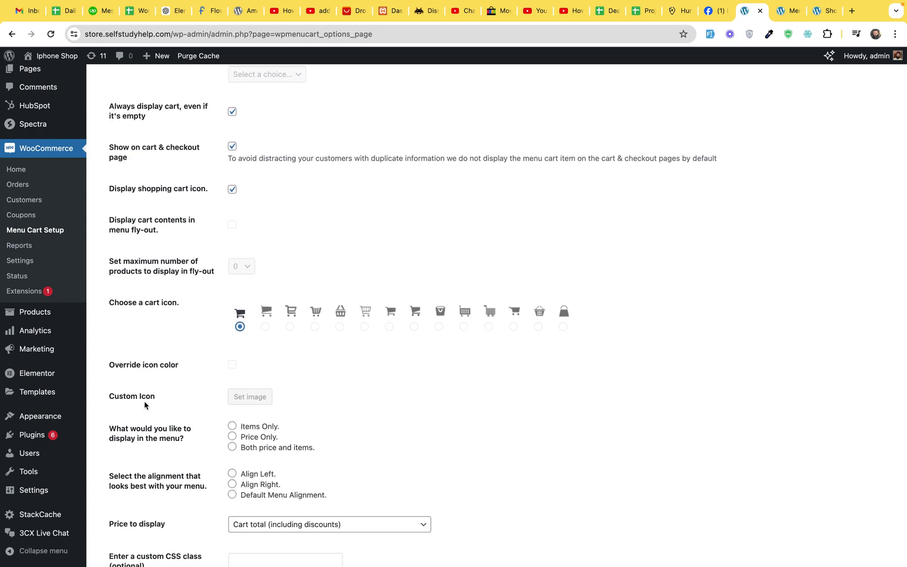
scroll(145, 405, down, 2)
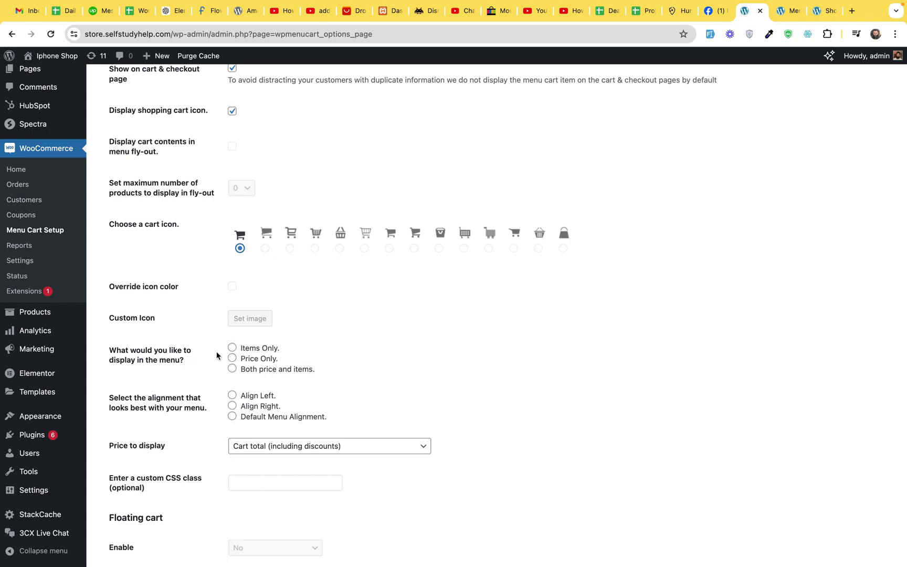
Show both price and item count, align right, and keep cart total as the displayed price
click(232, 369)
click(233, 407)
scroll(131, 462, down, 3)
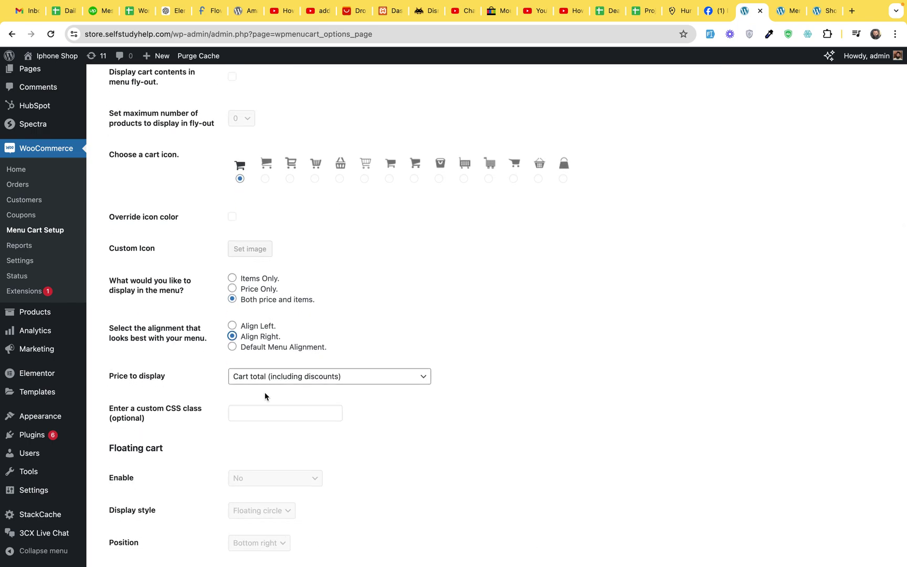
click(282, 378)
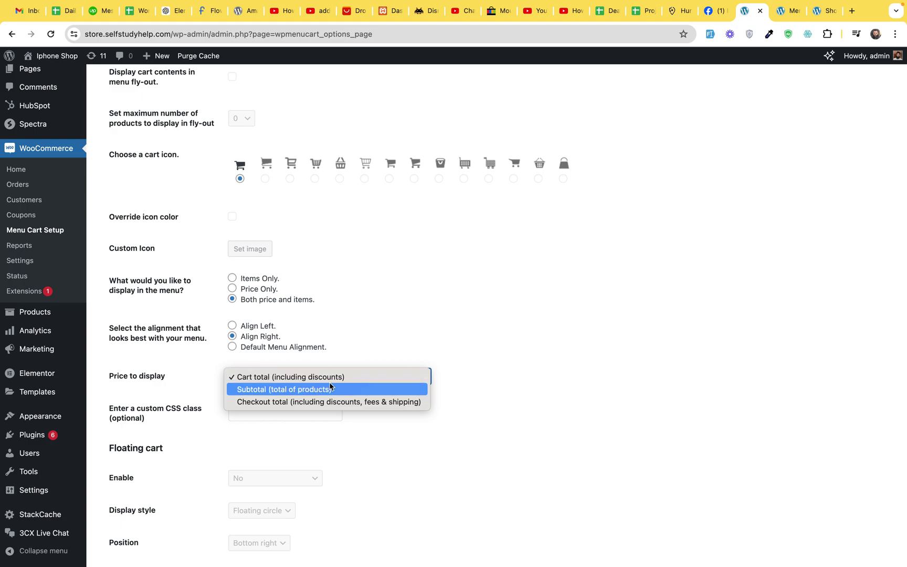
click(456, 342)
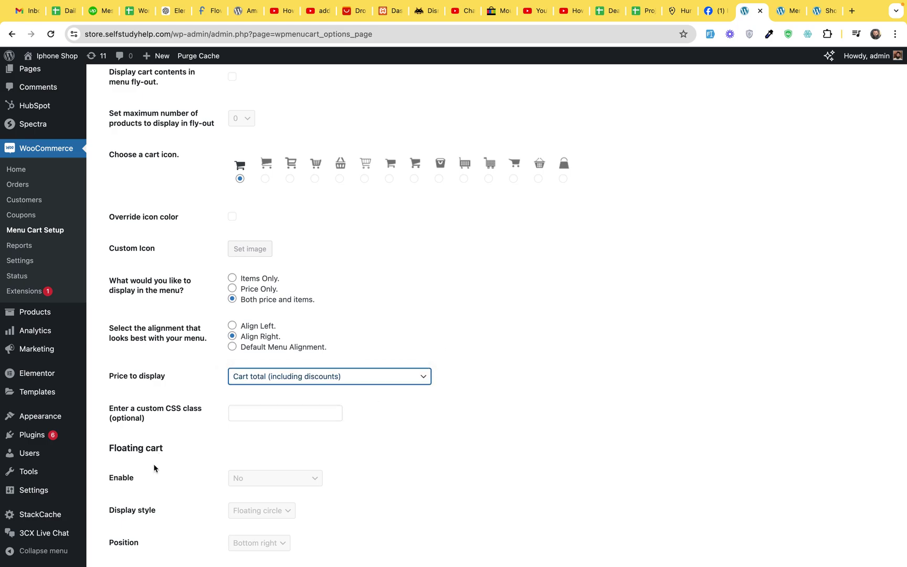
scroll(154, 464, down, 5)
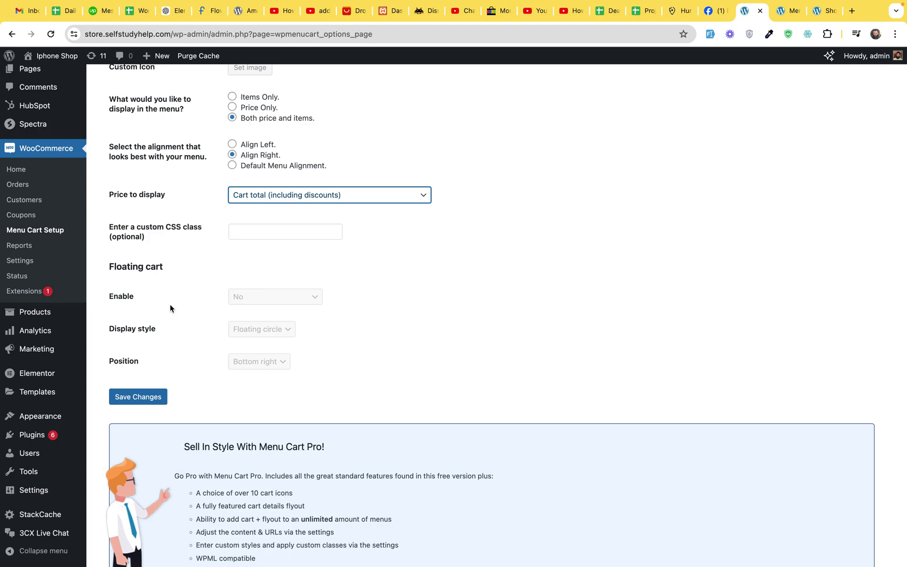
Save the Menu Cart settings and reload the Iphone Shop storefront
click(138, 400)
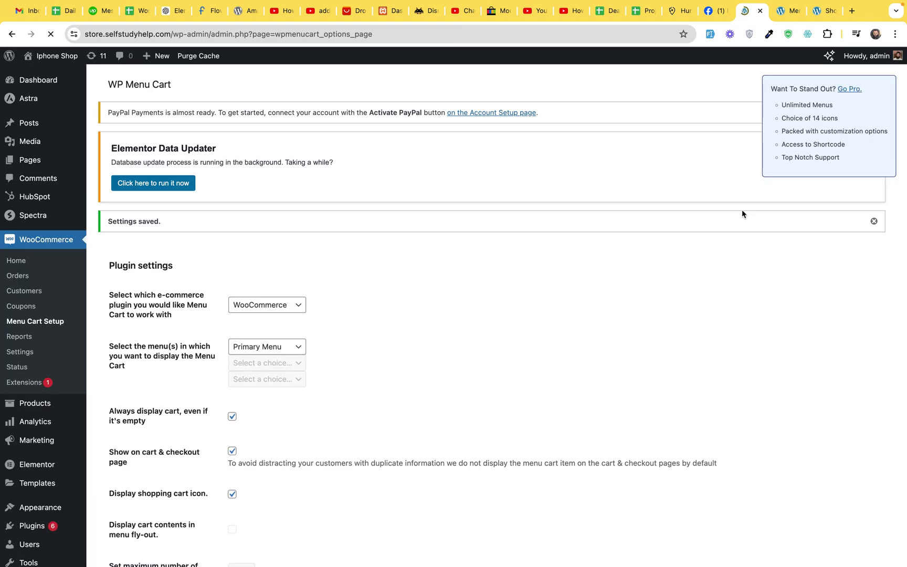
click(820, 10)
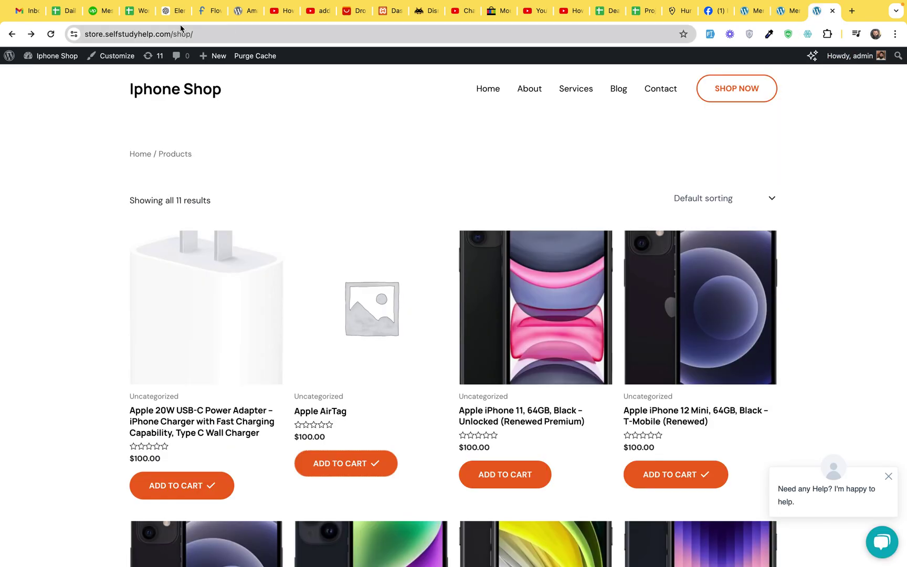
click(51, 33)
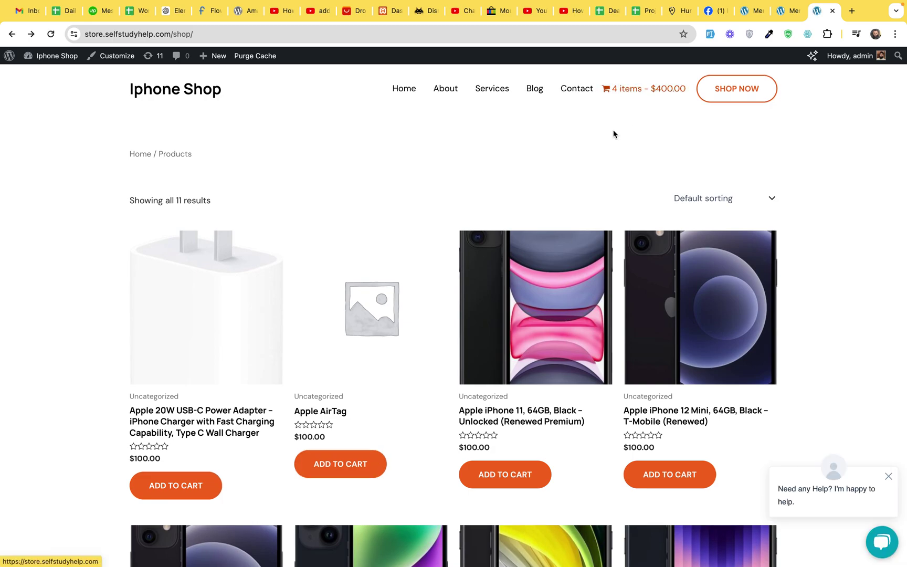
Add the iPhone 11 to the cart and check the menu cart reads 5 items – $500.00
click(530, 473)
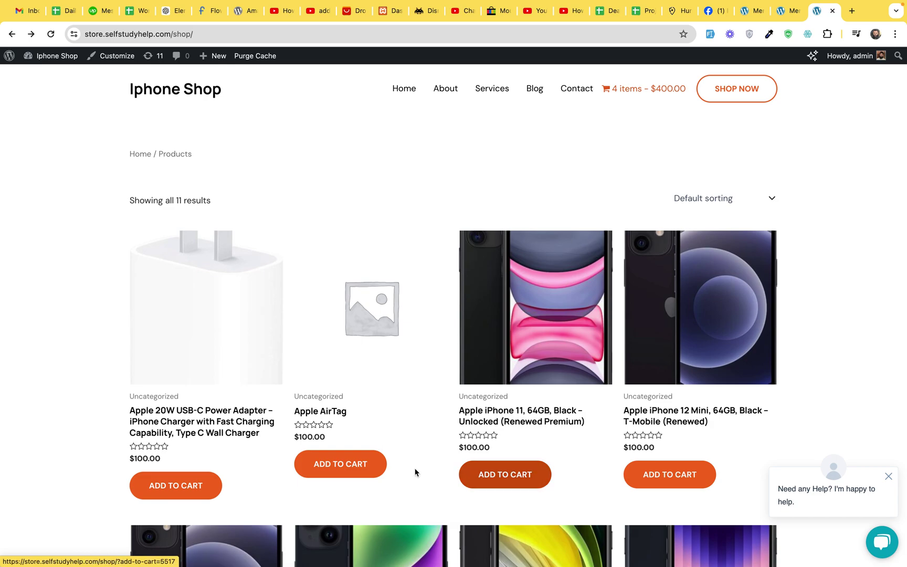
click(481, 482)
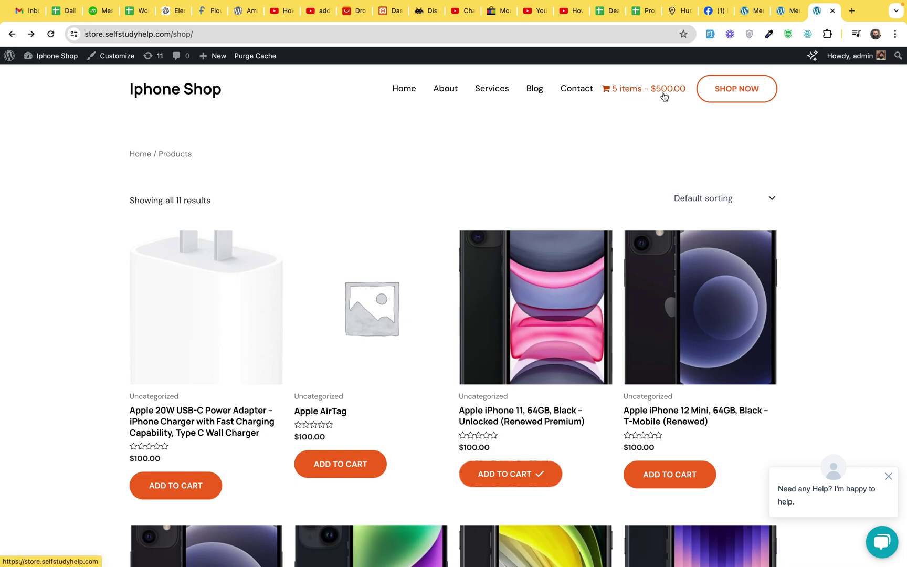
click(616, 95)
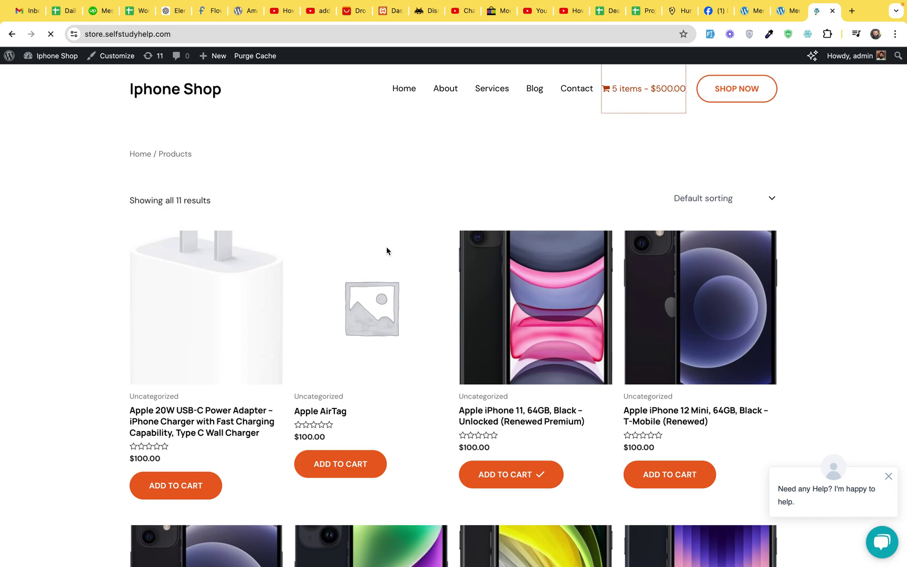
scroll(483, 341, down, 8)
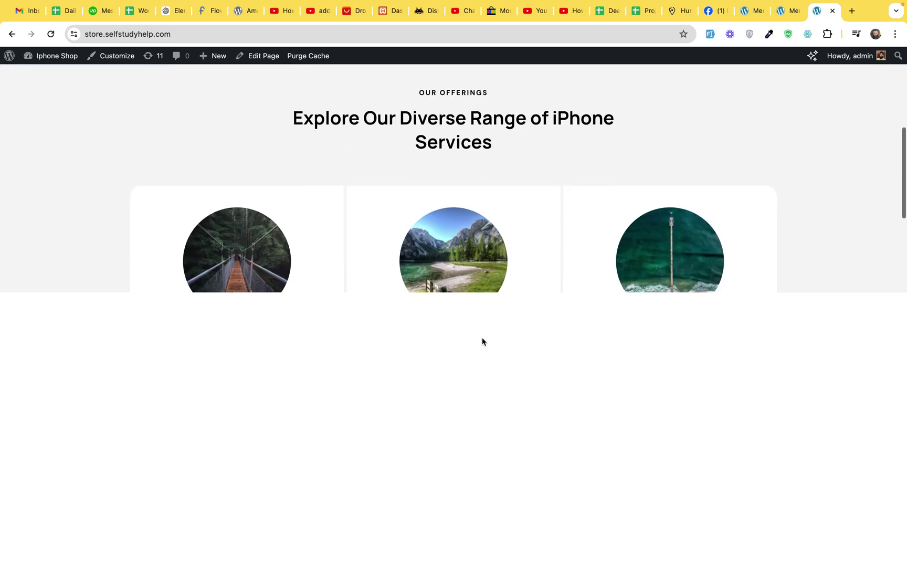
scroll(482, 338, up, 9)
scroll(482, 338, down, 1)
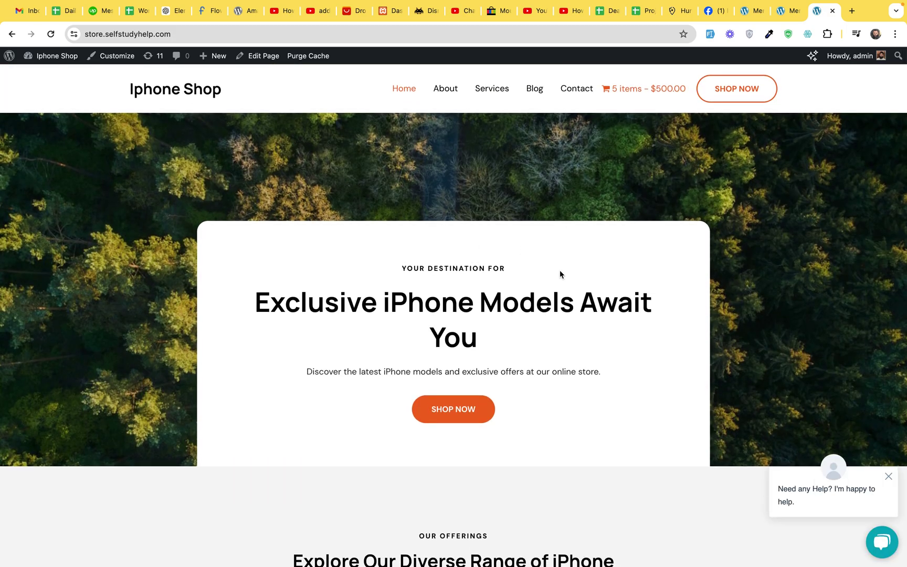
click(11, 34)
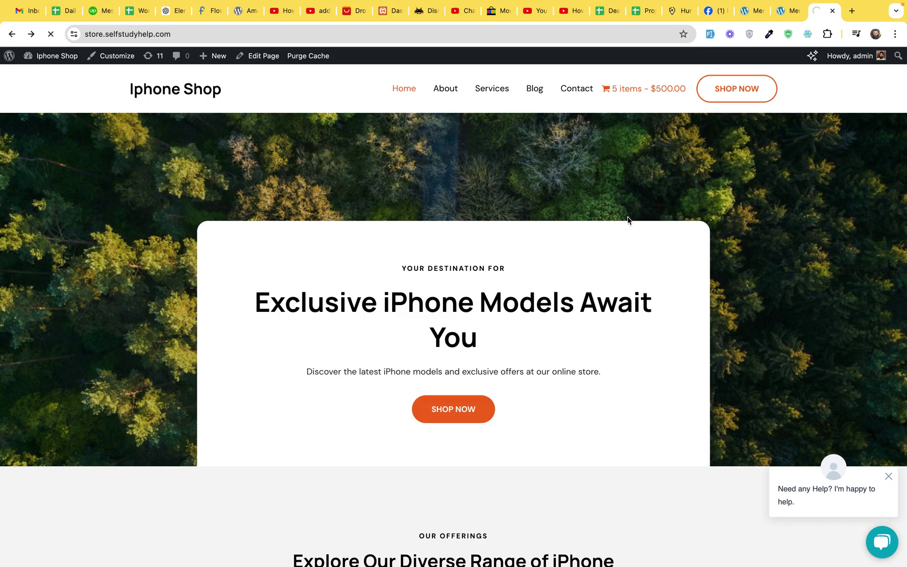